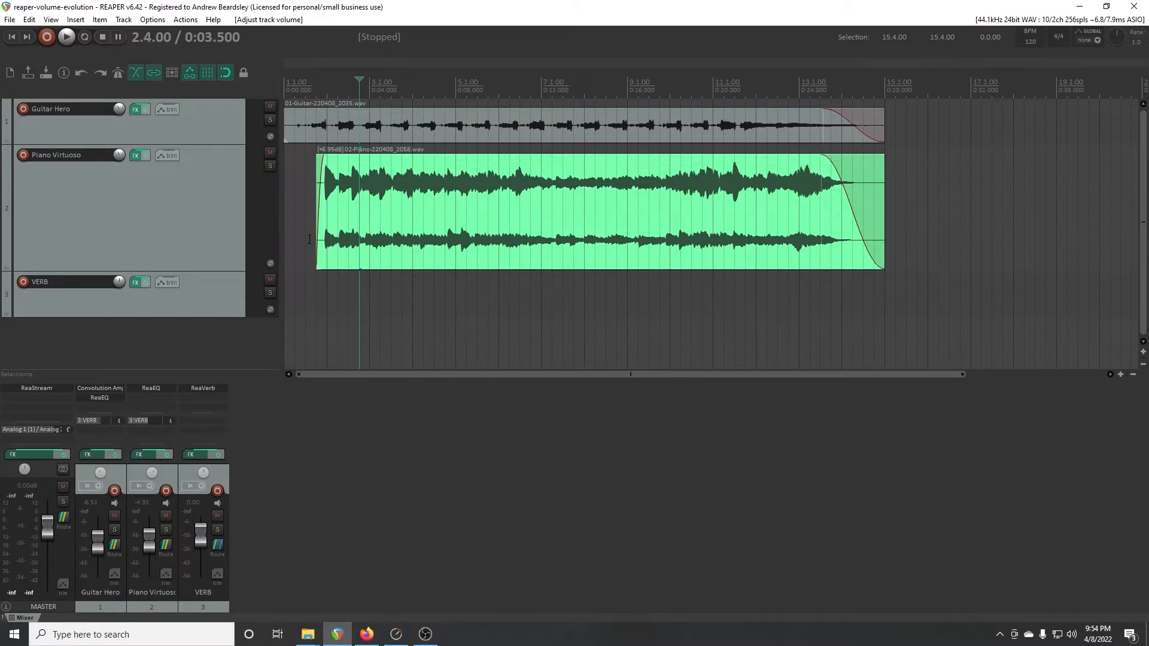
Step: Play the project from 6.1.00 to listen through the quiet piano passage, and stop after it
click(499, 89)
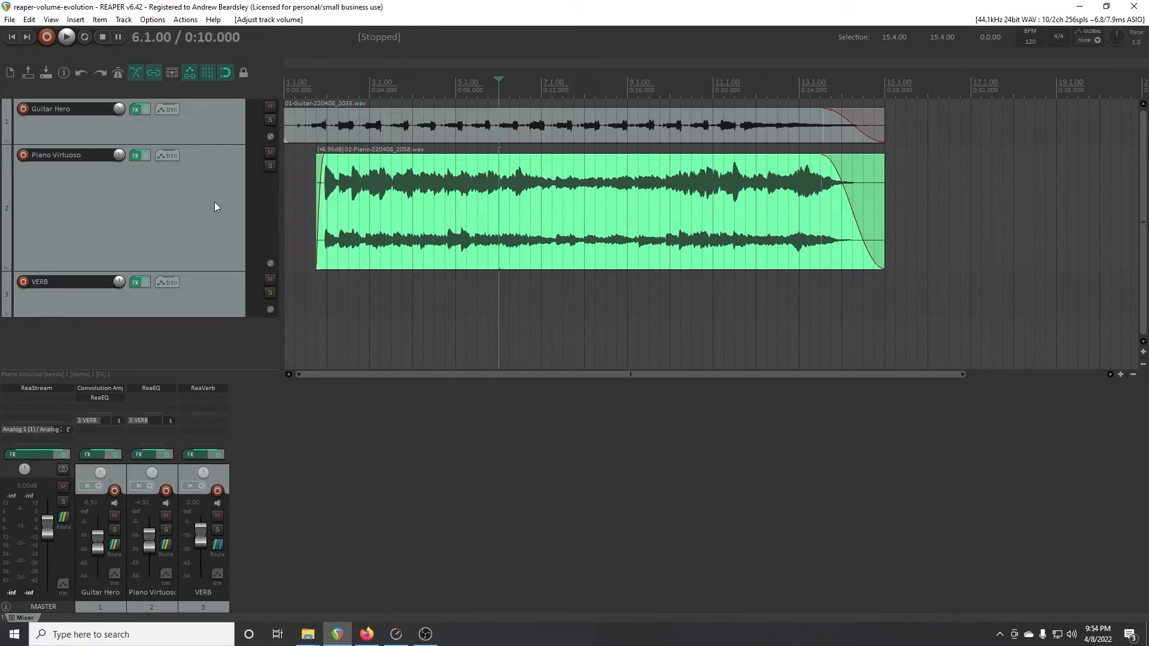
key(space)
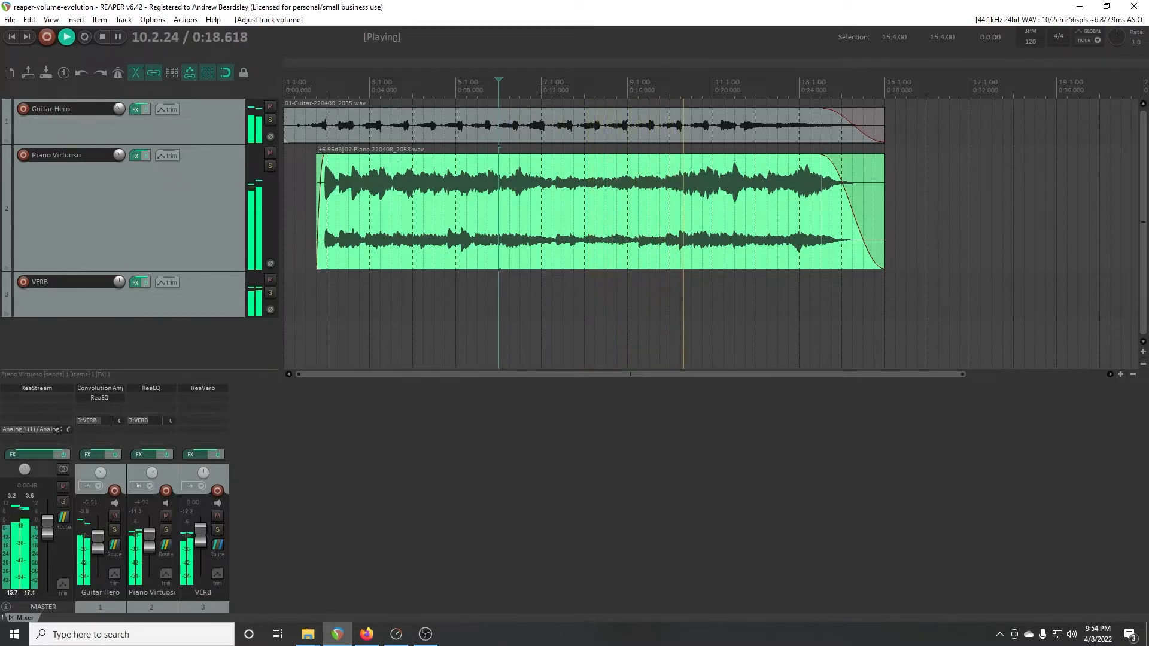
key(space)
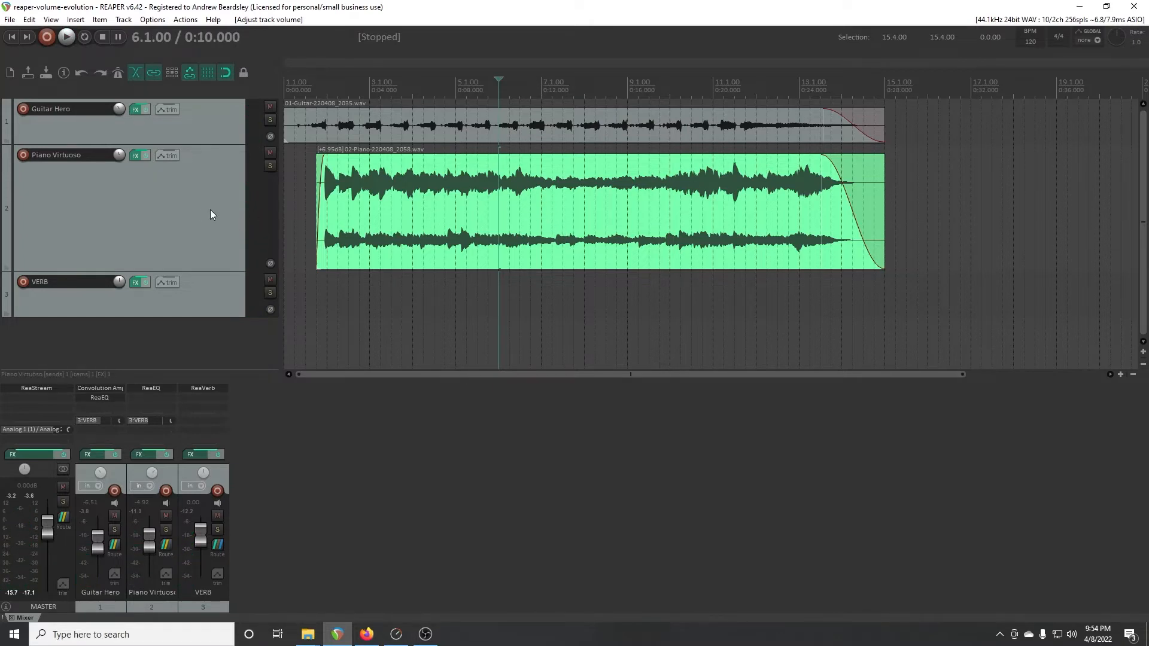
Step: Split the Piano Virtuoso item at 7.1.00 and again at 10.1.00 to isolate the quiet passage
click(542, 203)
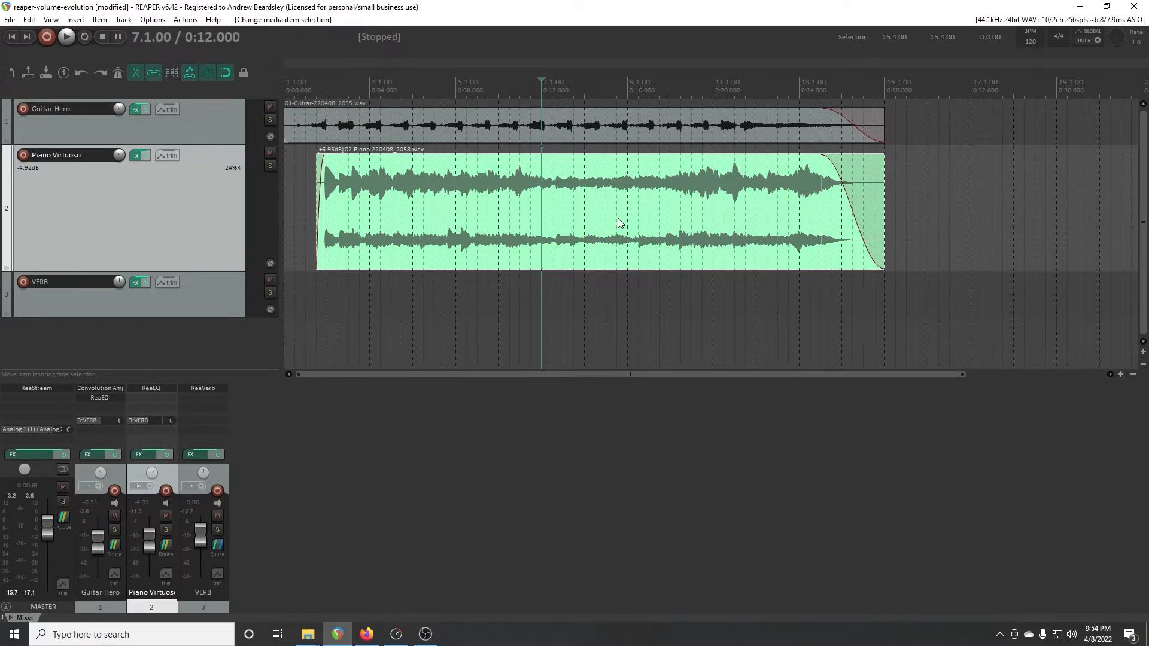
click(531, 204)
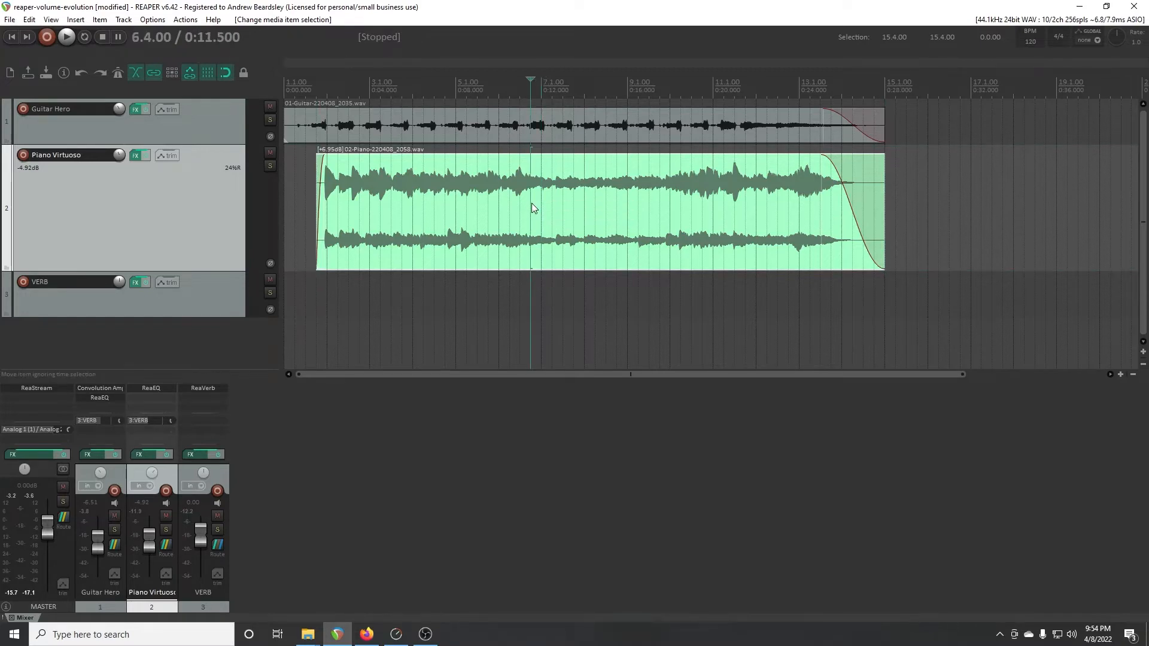
click(541, 203)
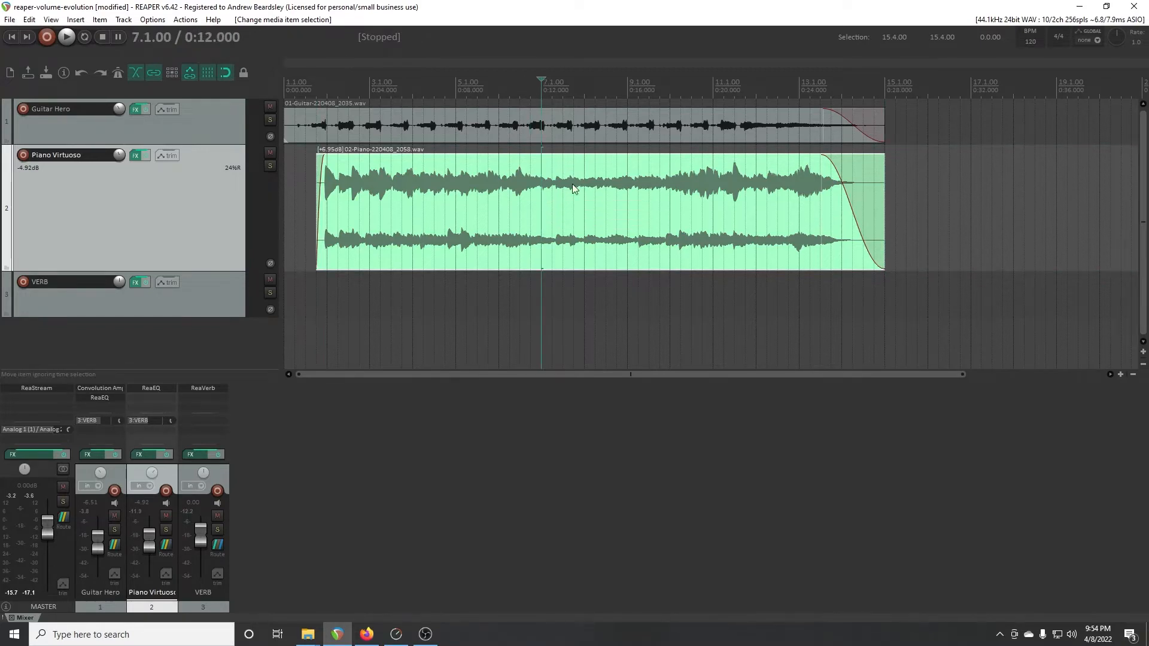
scroll(573, 187, up, 1)
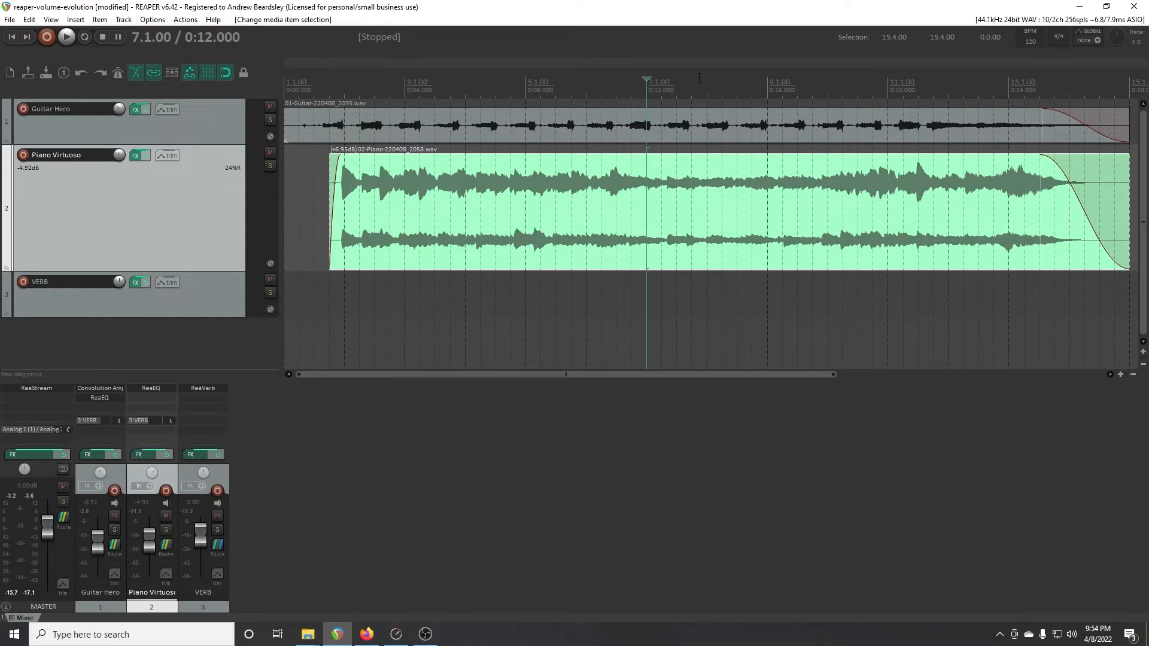
scroll(700, 72, right, 3)
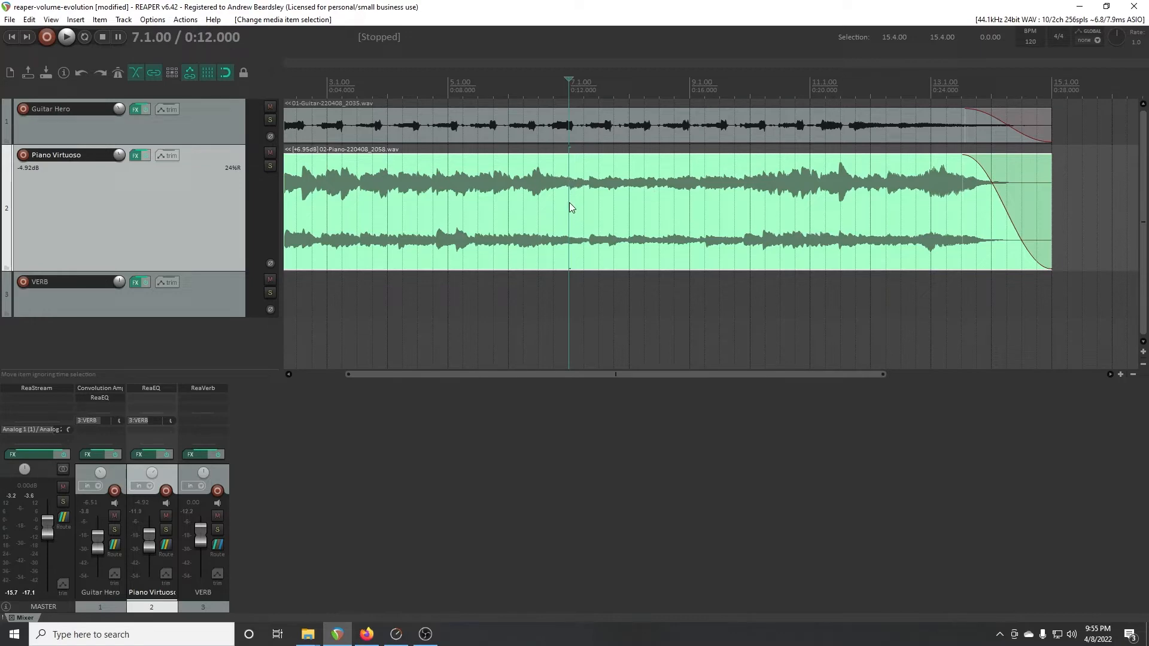
key(s)
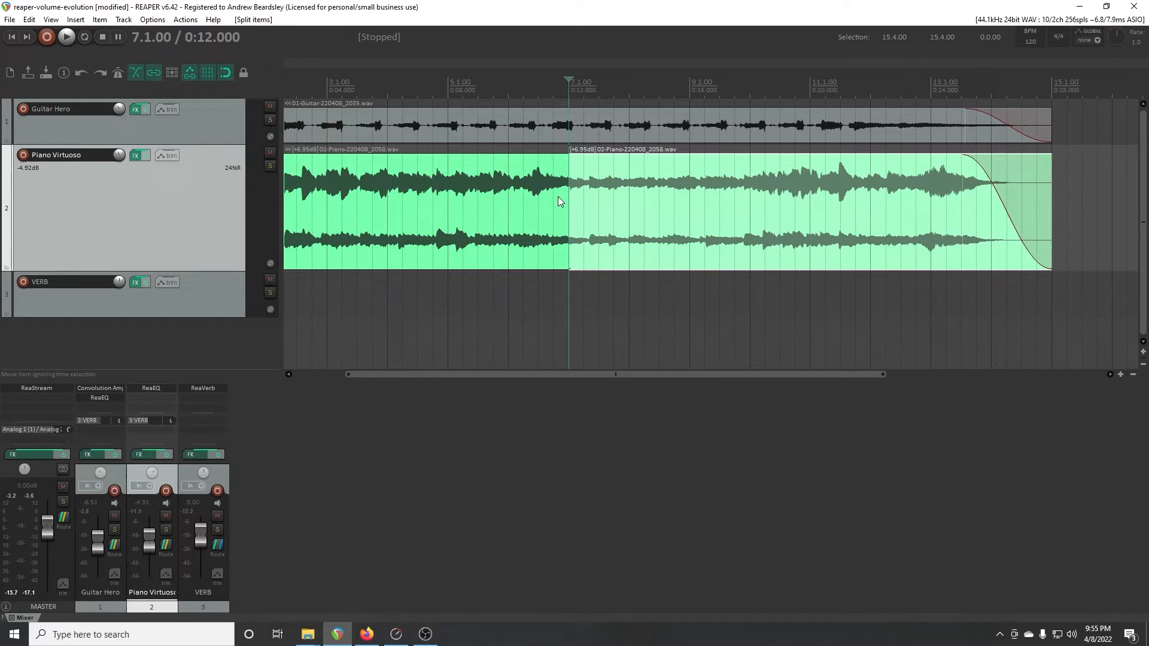
click(751, 207)
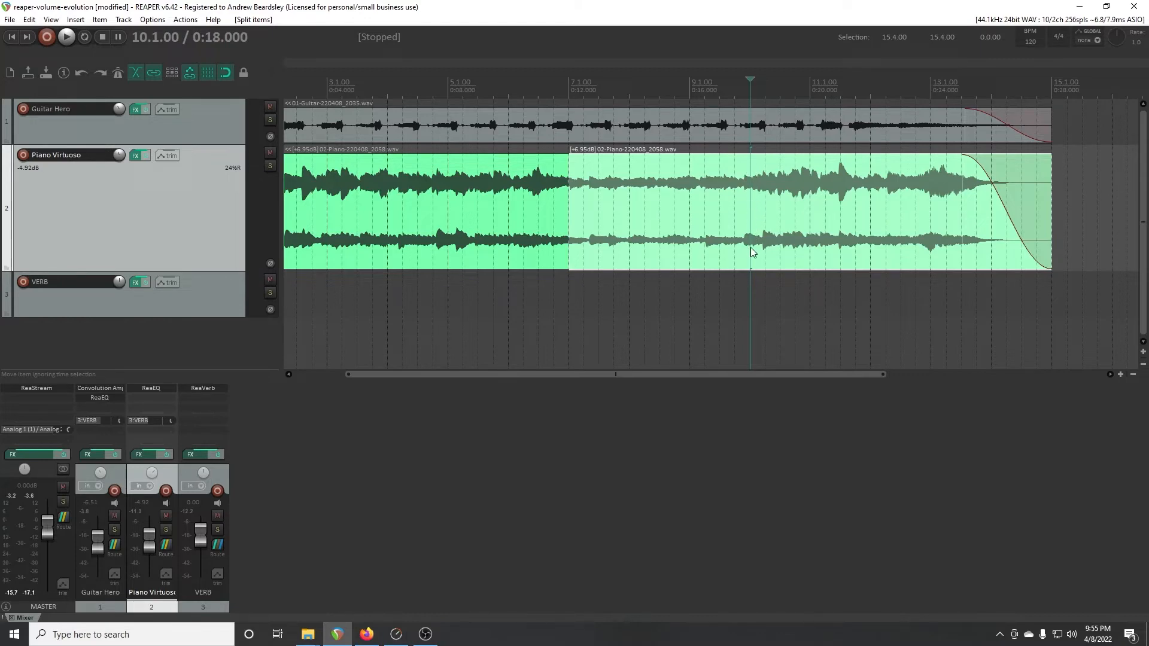
key(s)
click(500, 218)
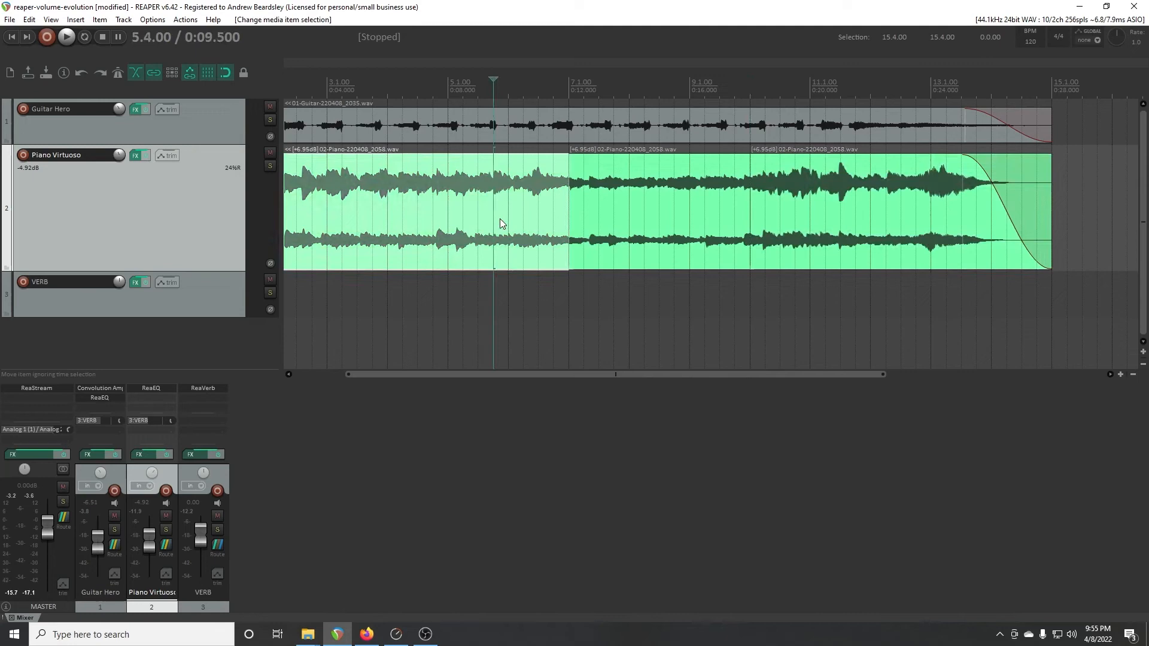
click(629, 212)
click(808, 196)
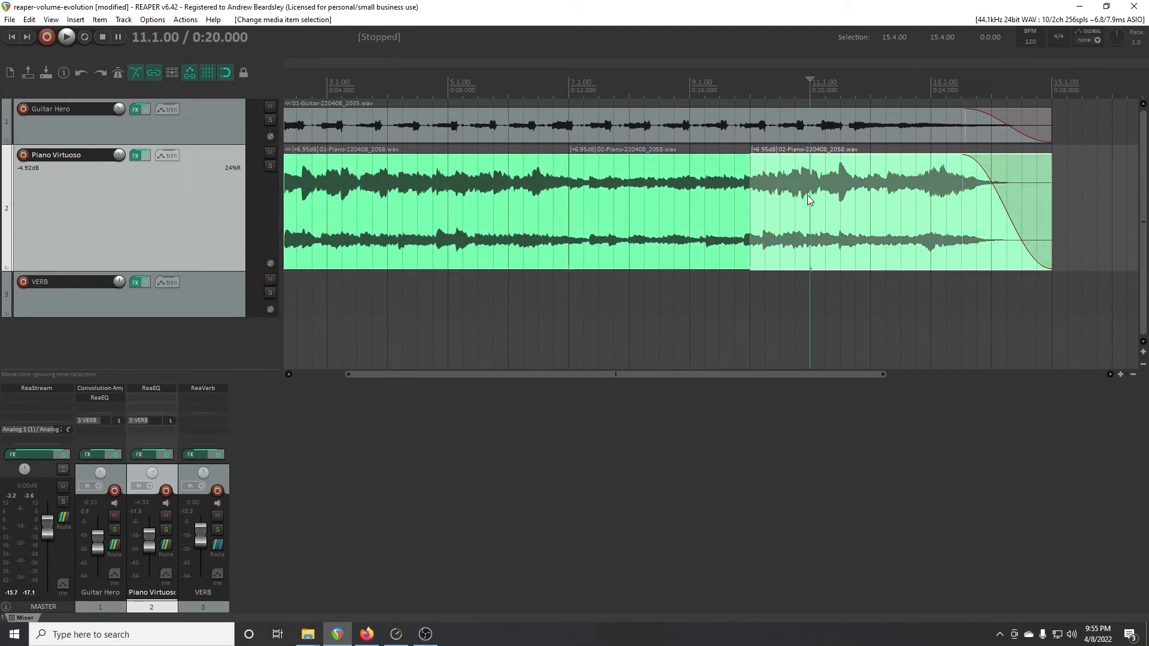
click(705, 202)
click(512, 214)
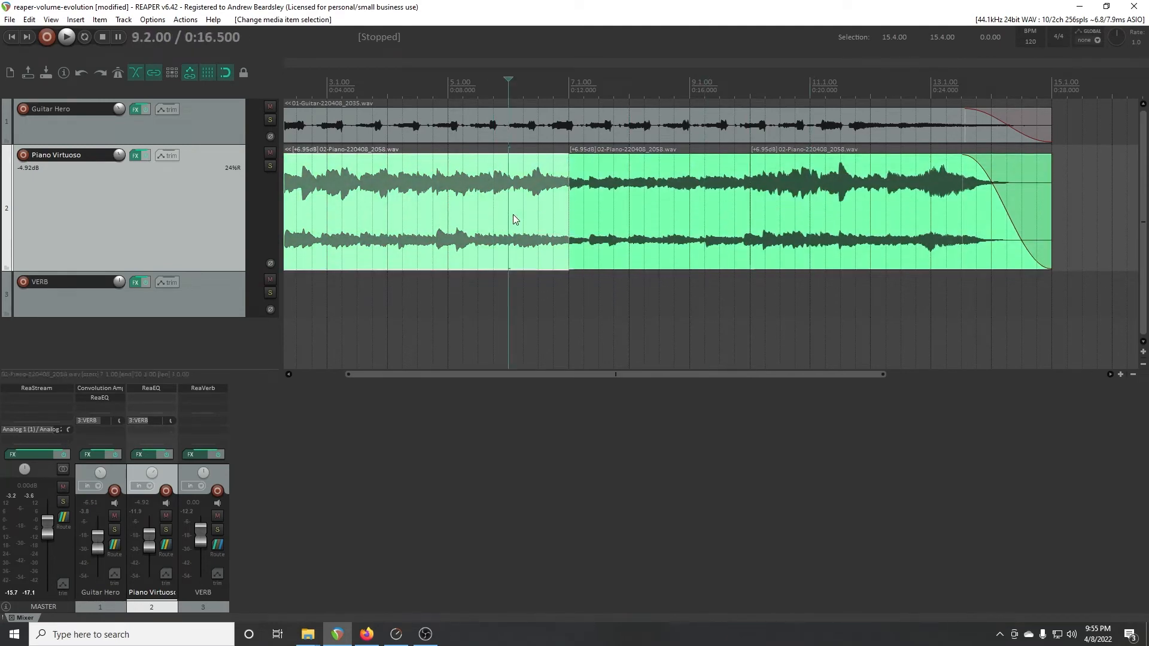
click(613, 199)
click(795, 196)
Step: Open the item properties of the middle piano section and set its take volume to +10.0 dB
click(669, 202)
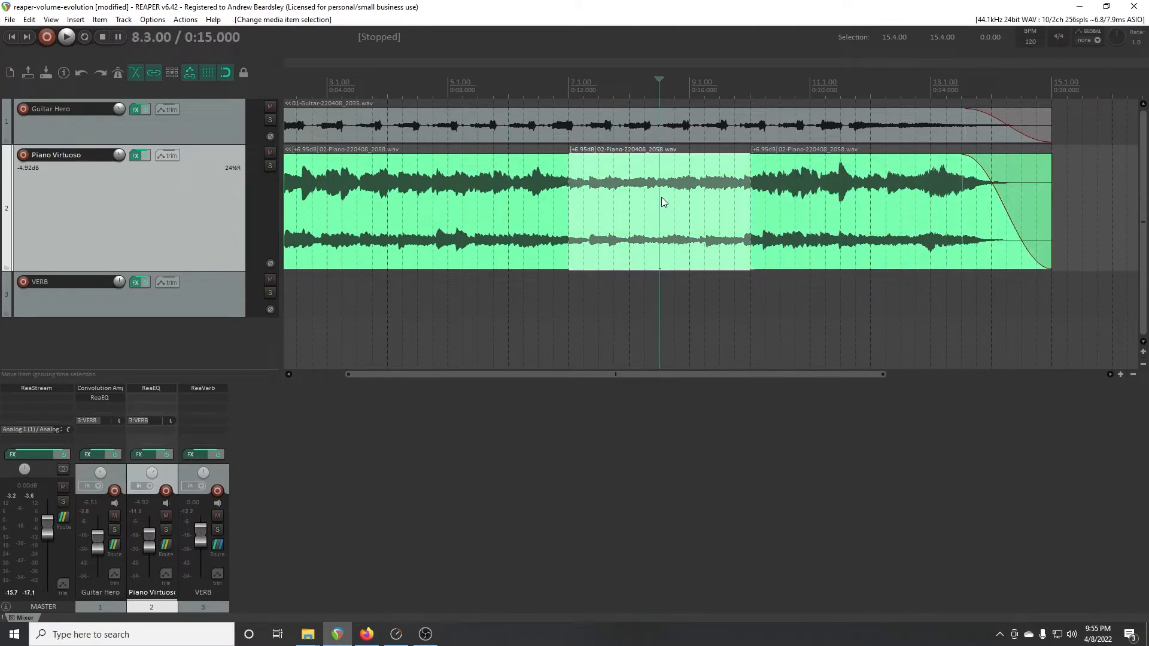
right_click(620, 194)
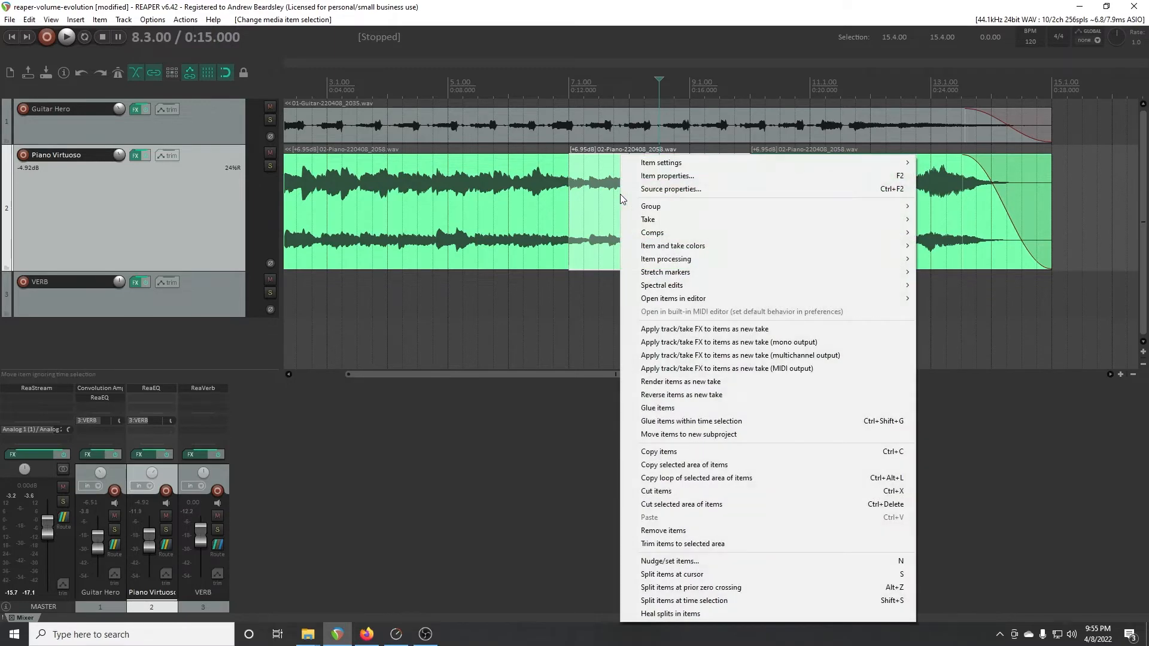
click(669, 178)
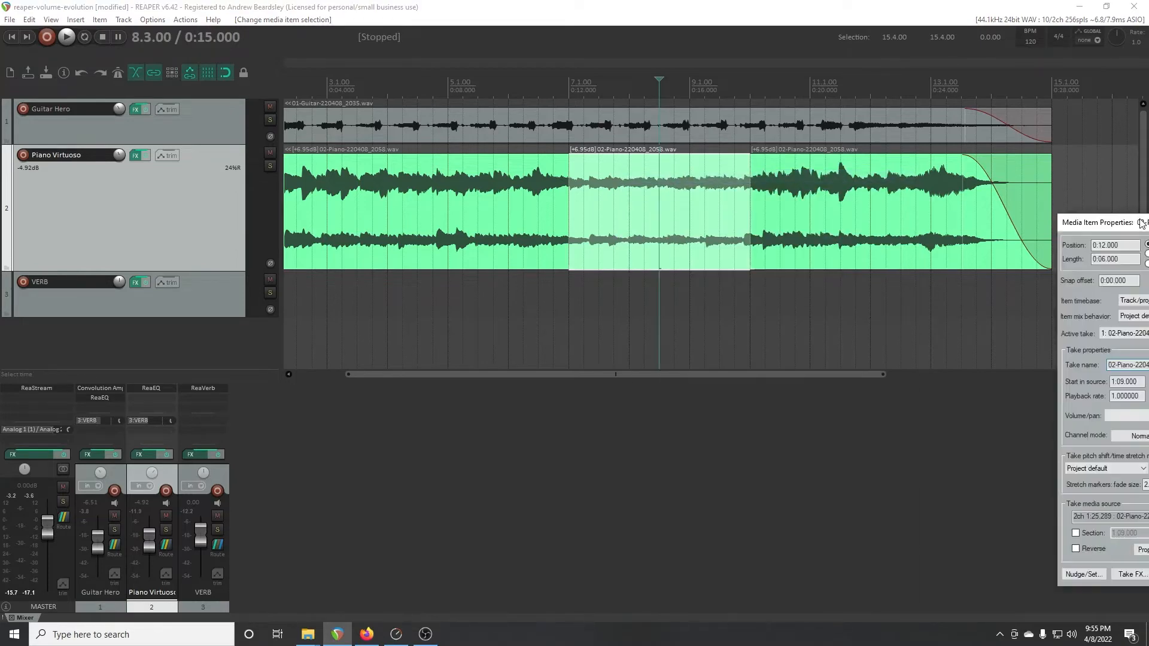
drag(1141, 222, 607, 149)
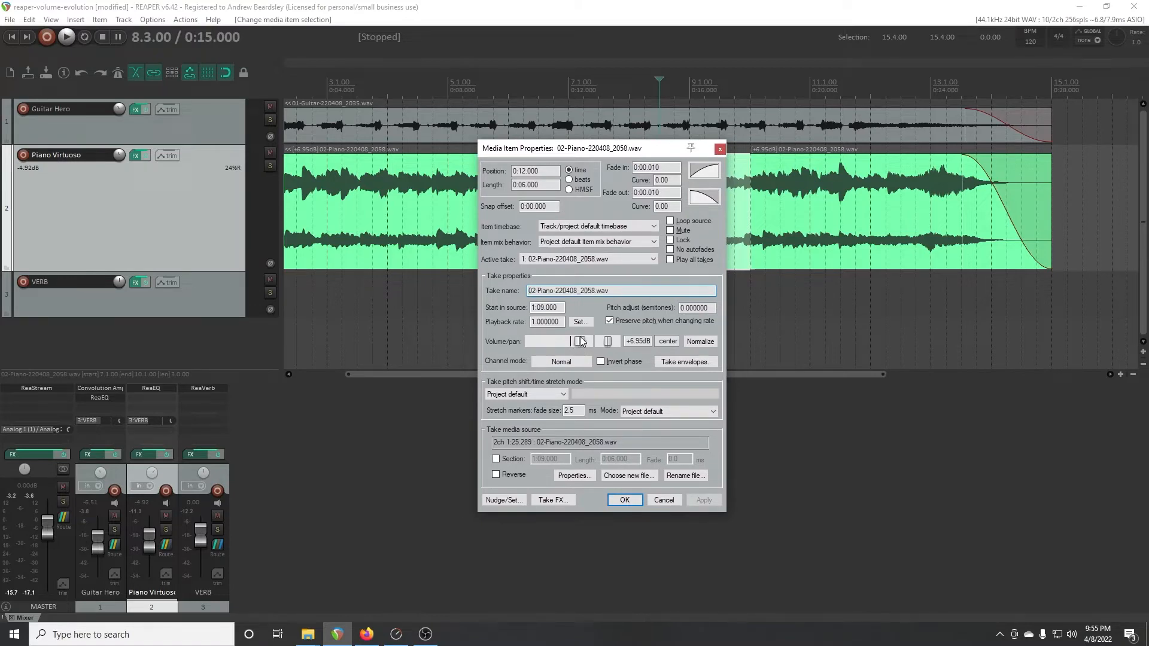
drag(580, 341, 584, 341)
click(704, 501)
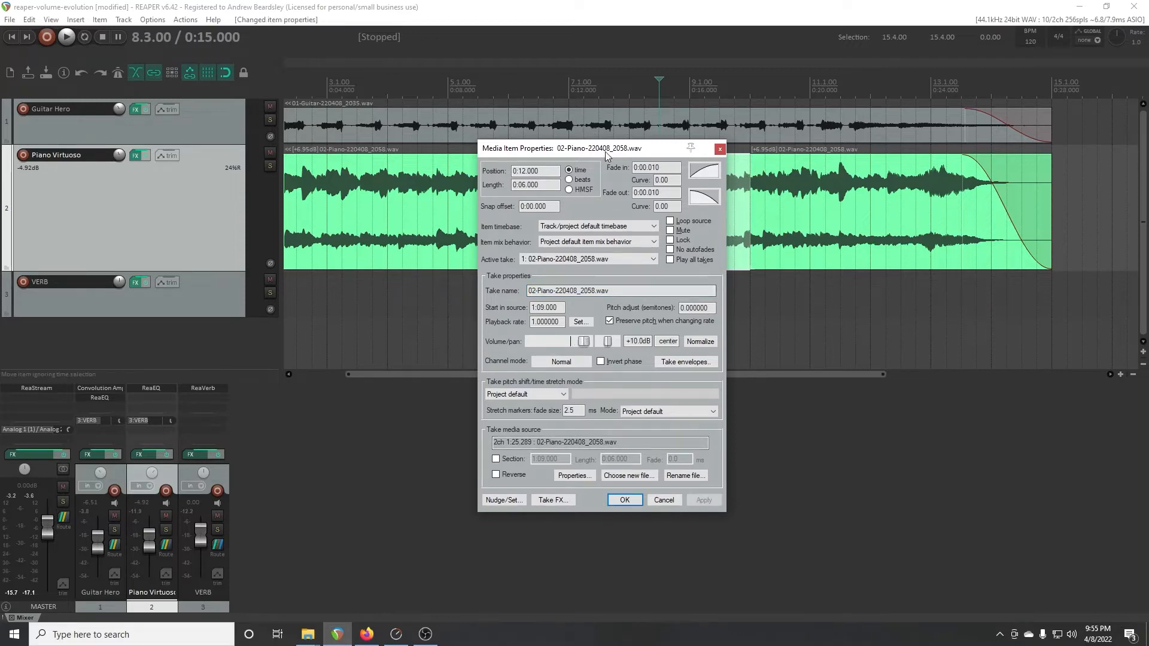
Step: Lower the middle piano section's take volume to -36.0 dB and apply it
drag(605, 152, 915, 137)
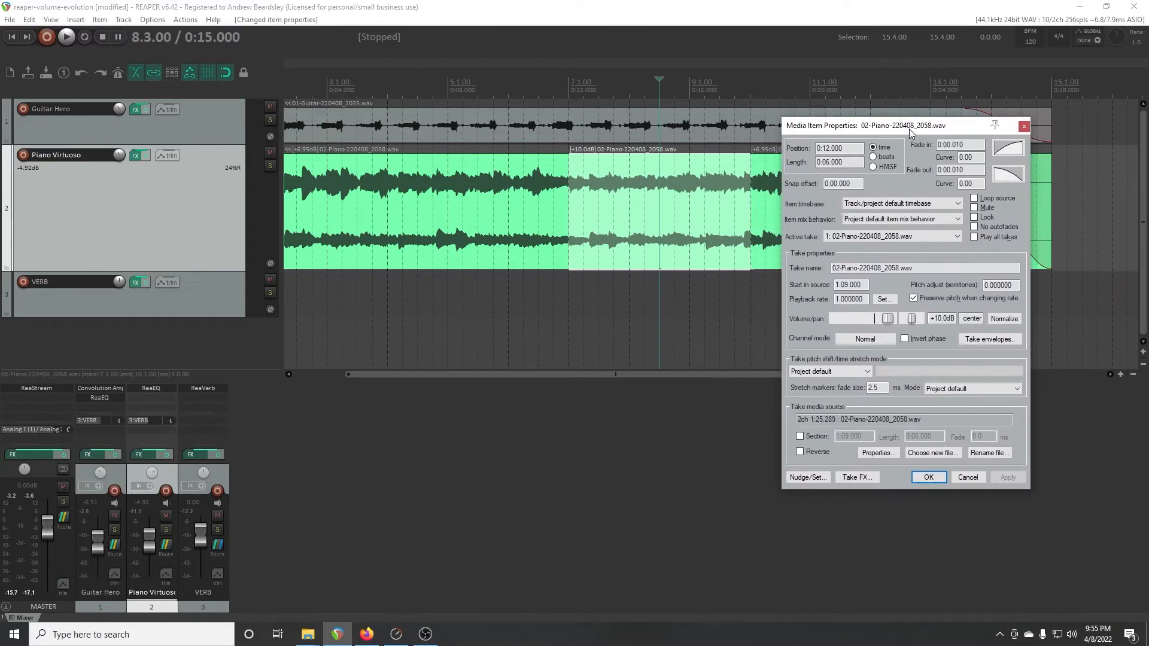
drag(888, 323, 846, 321)
click(1008, 477)
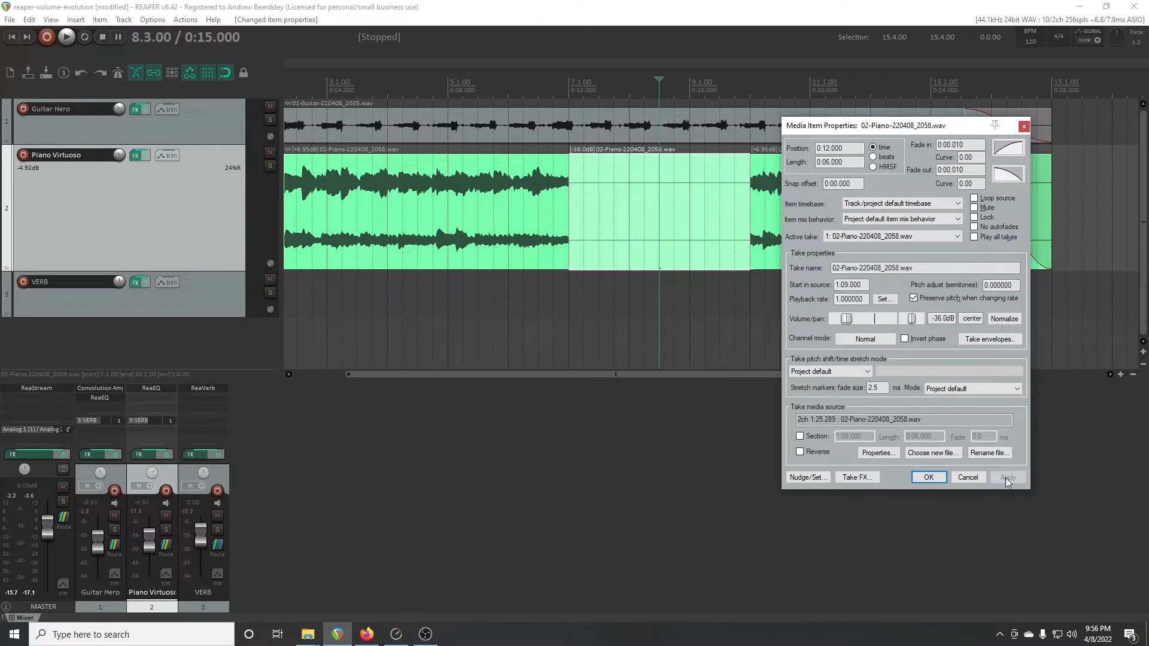
Step: Raise the middle piano section's take volume to +12.0 dB and apply it
drag(848, 319, 893, 322)
click(1007, 477)
click(1008, 476)
click(1009, 477)
click(1007, 477)
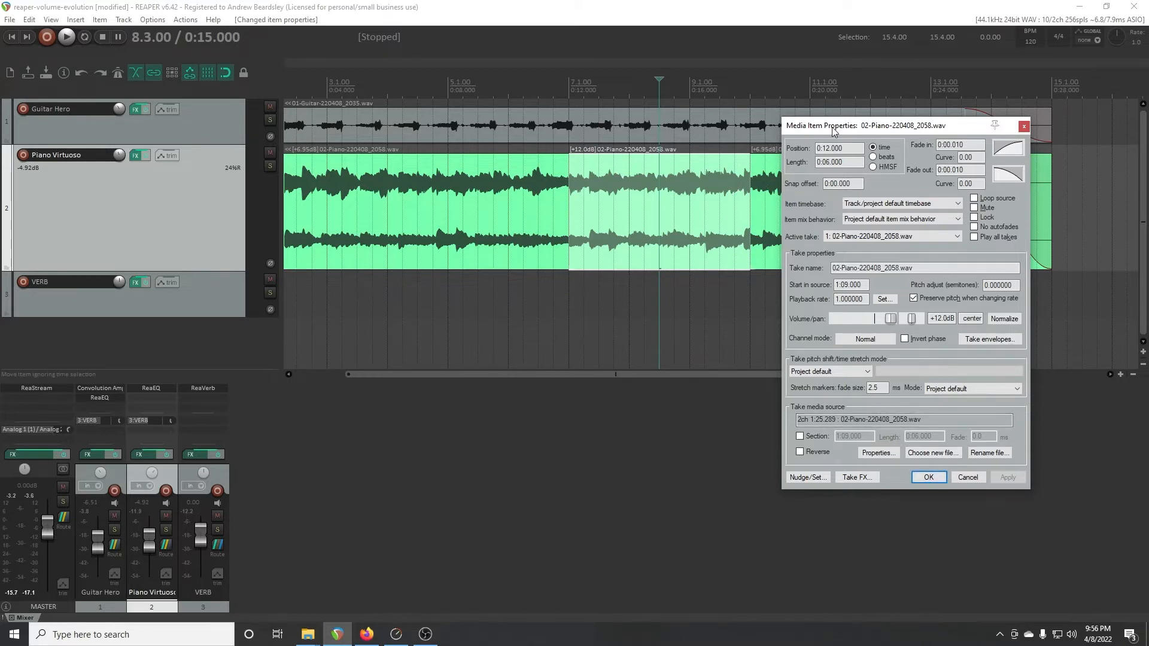
Step: Fine-tune the middle piano section's take volume to +11.3 dB, apply it and close the item properties
drag(833, 131, 591, 259)
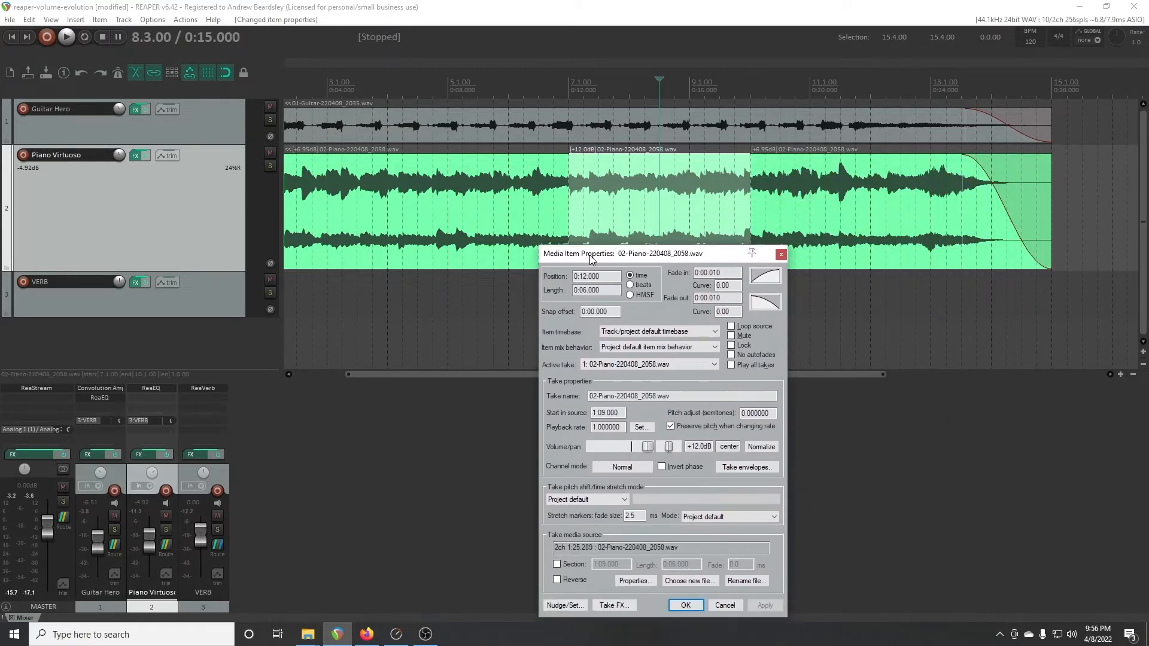
scroll(647, 448, down, 2)
click(766, 605)
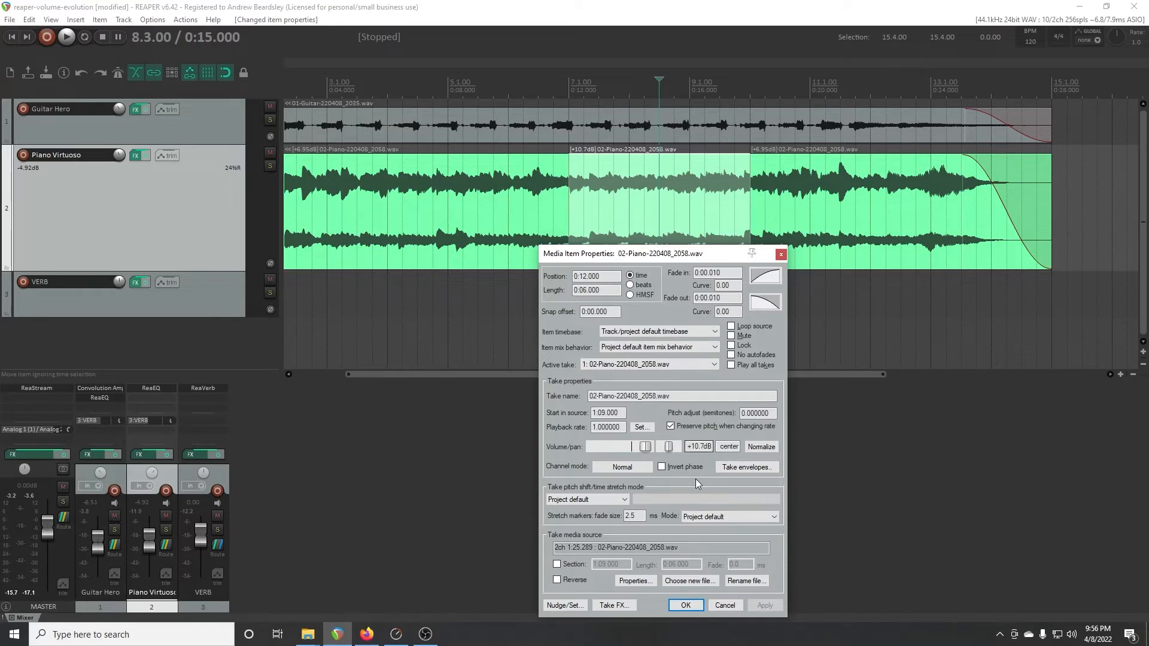
scroll(648, 449, up, 1)
click(765, 605)
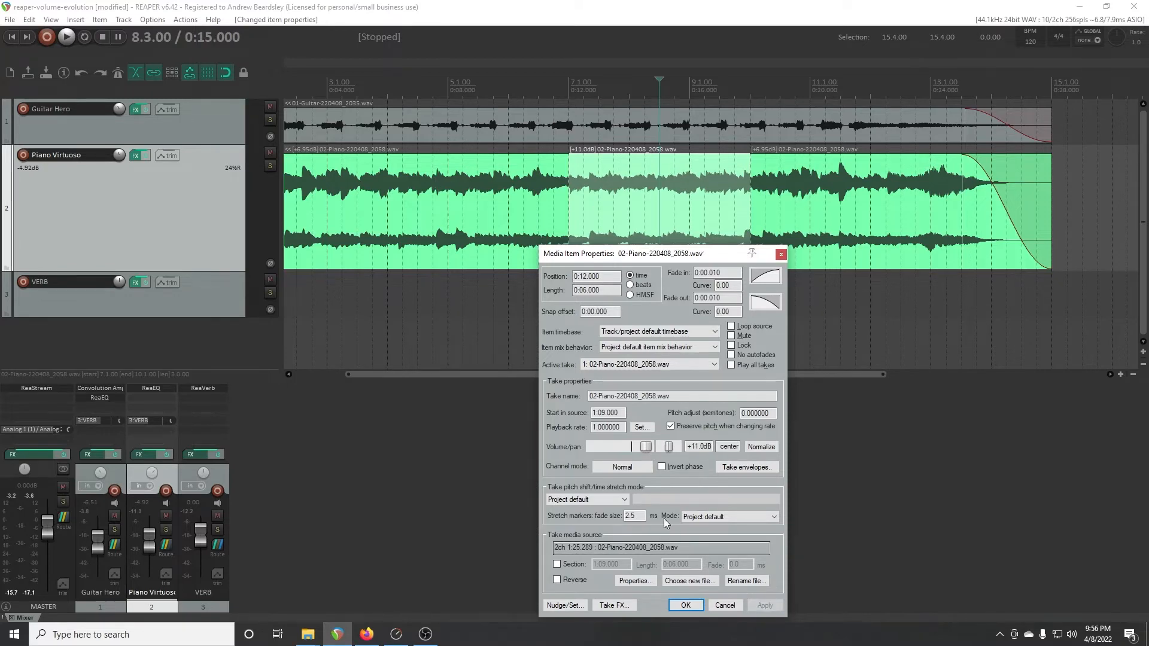
scroll(646, 447, up, 1)
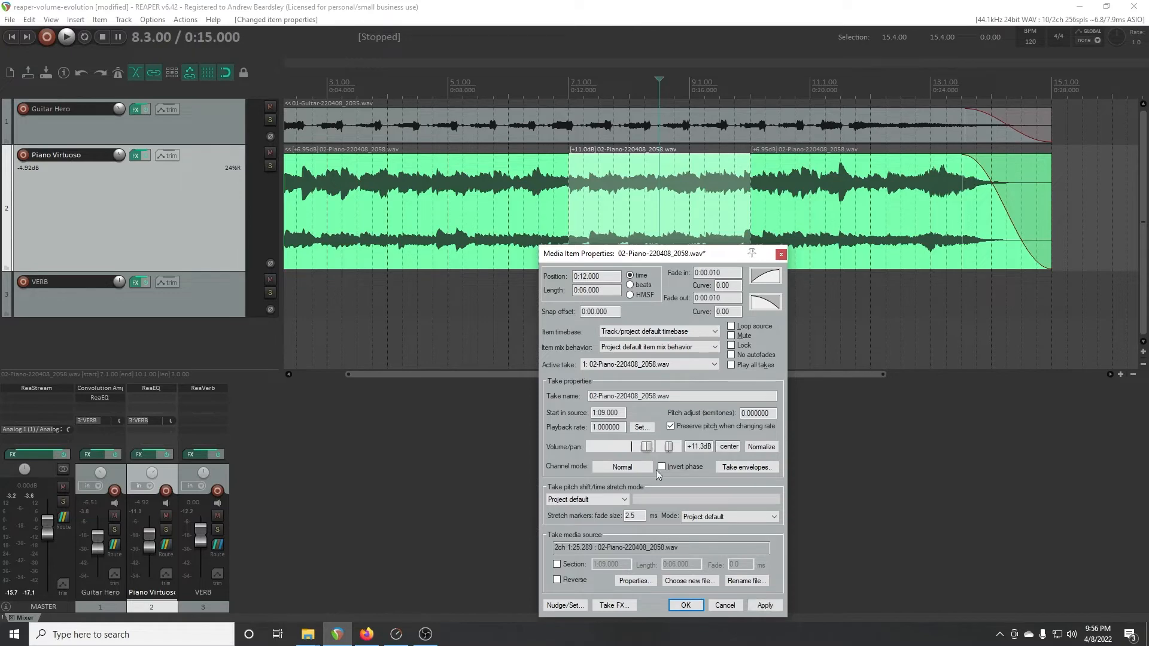
click(765, 605)
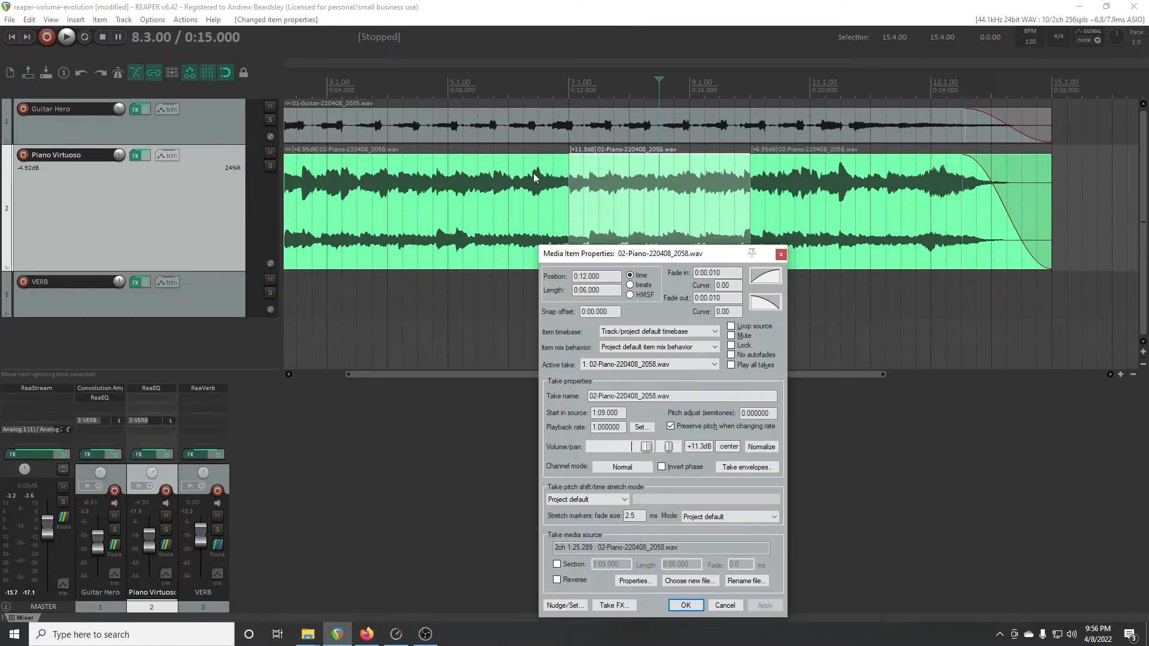
click(781, 256)
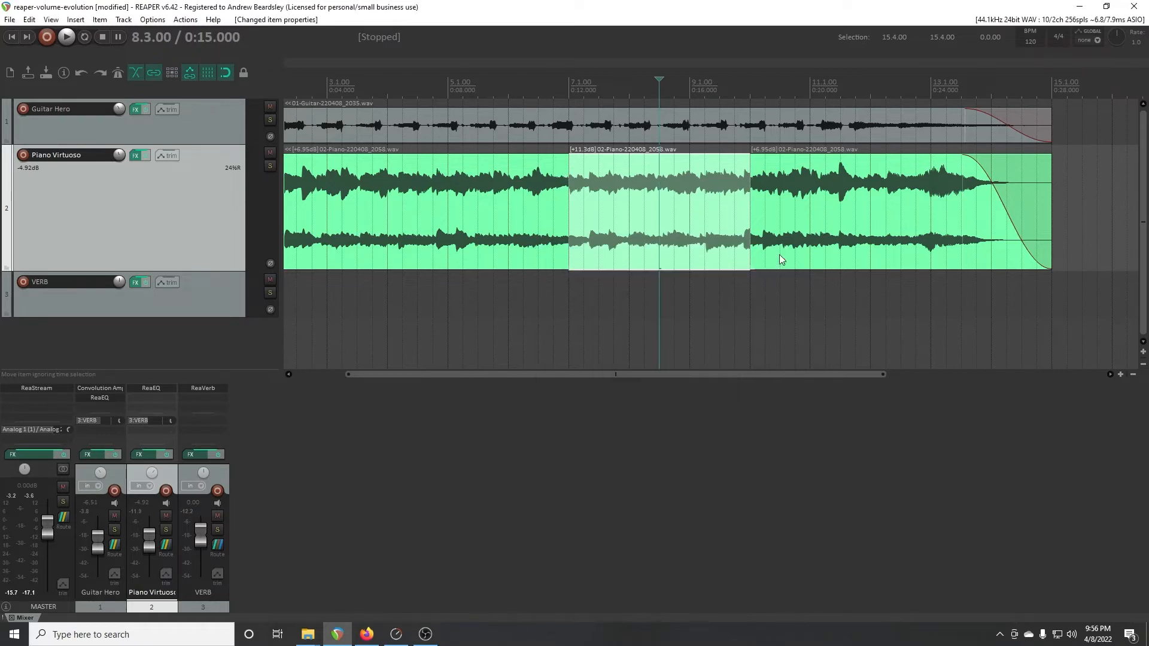
Step: Solo the Piano Virtuoso track and play it from 6.2.00 to check the level across the splits
click(270, 166)
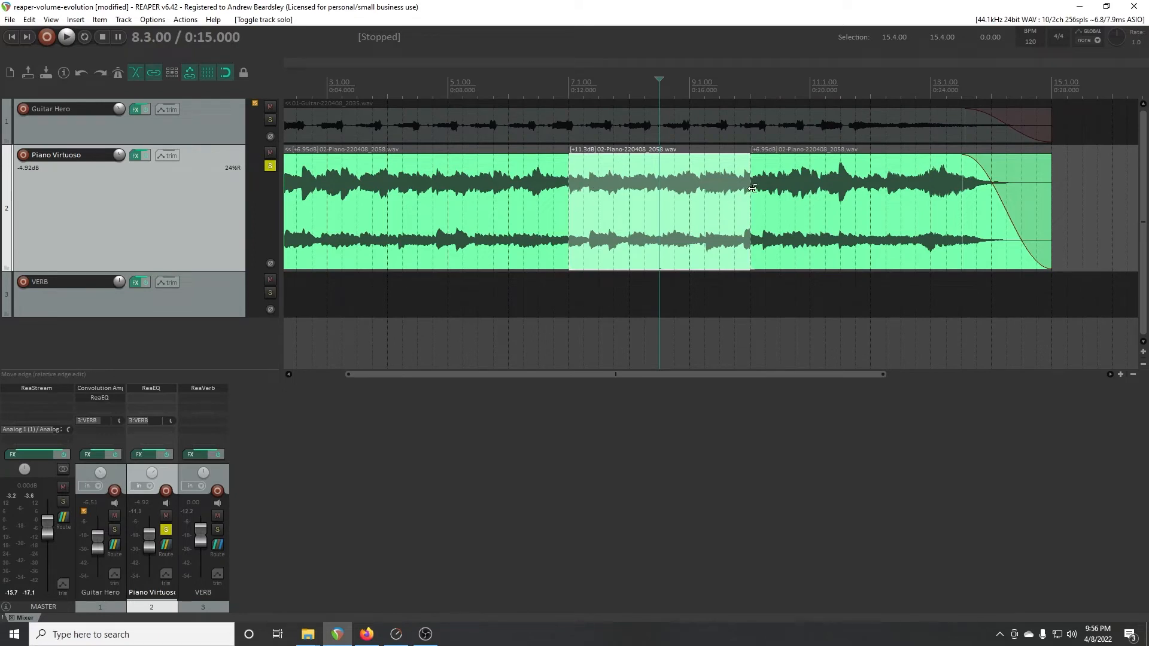
click(529, 80)
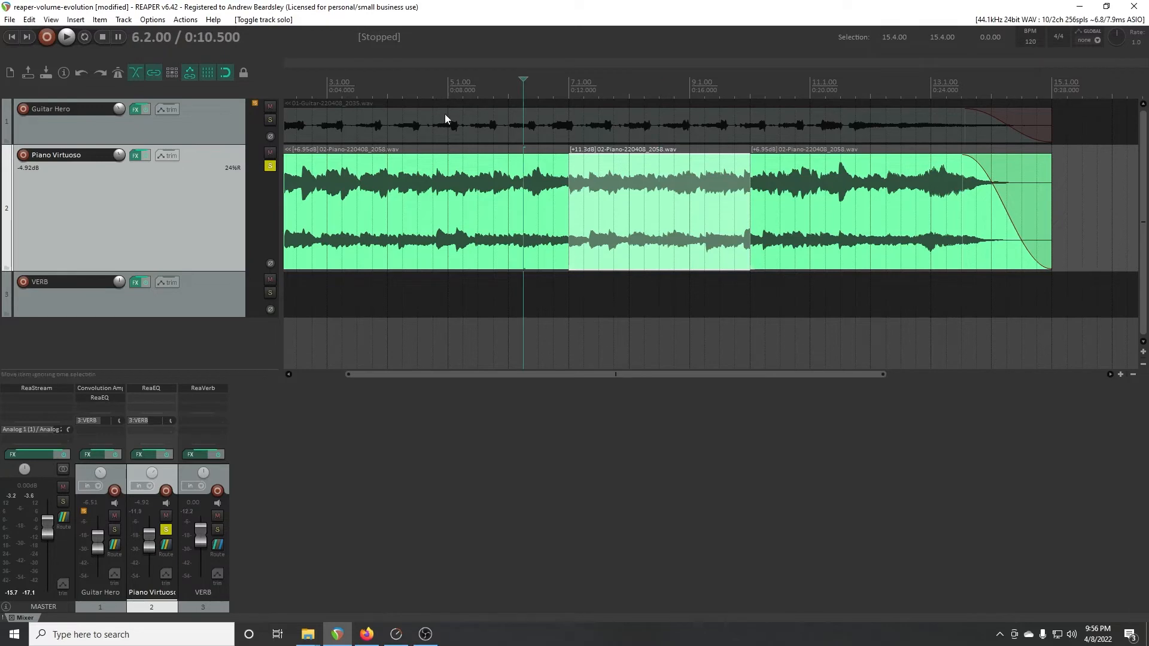
key(space)
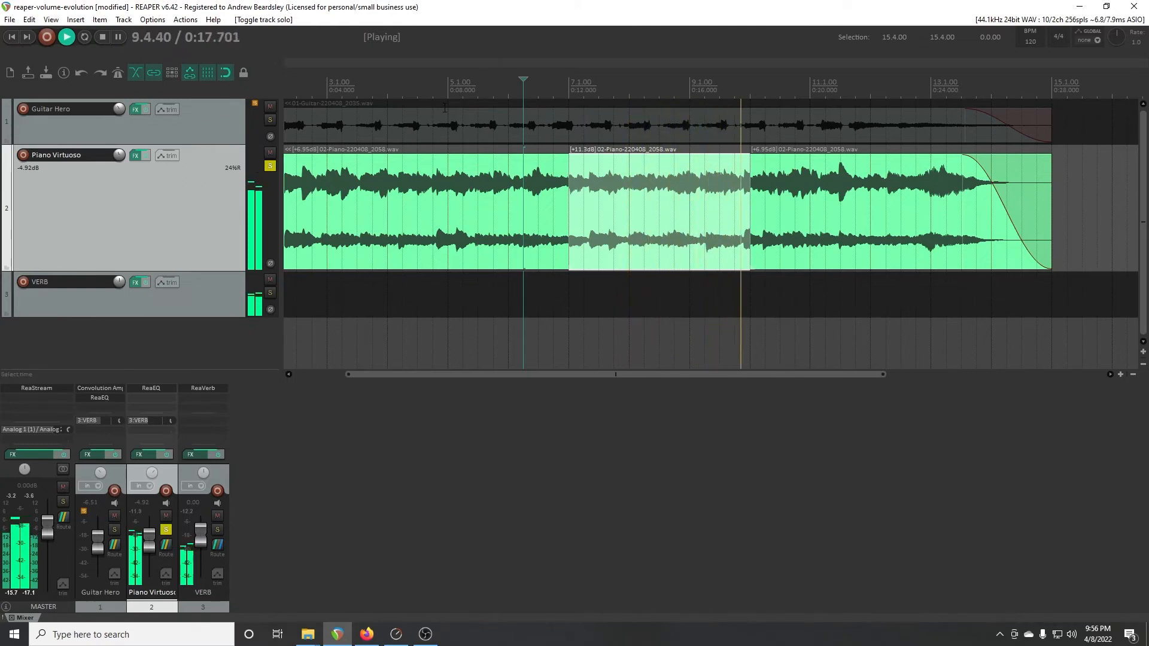
key(space)
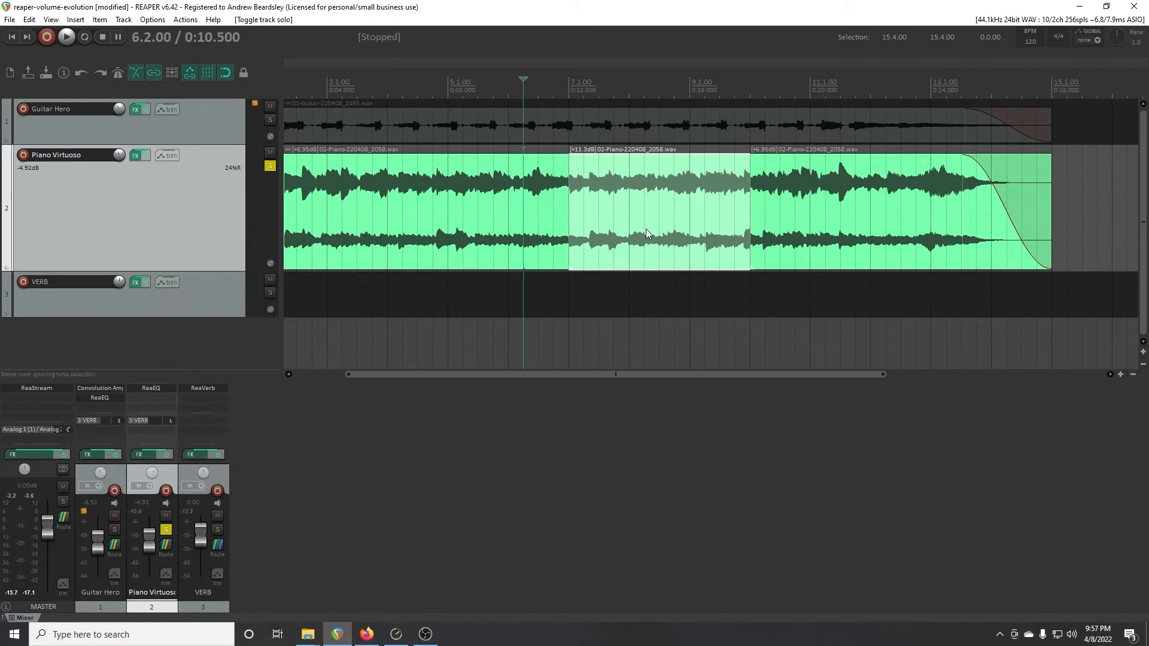
Step: Extend the start of the last piano section back to 9.4.00 so it crossfades with the middle section
click(762, 203)
scroll(772, 211, up, 2)
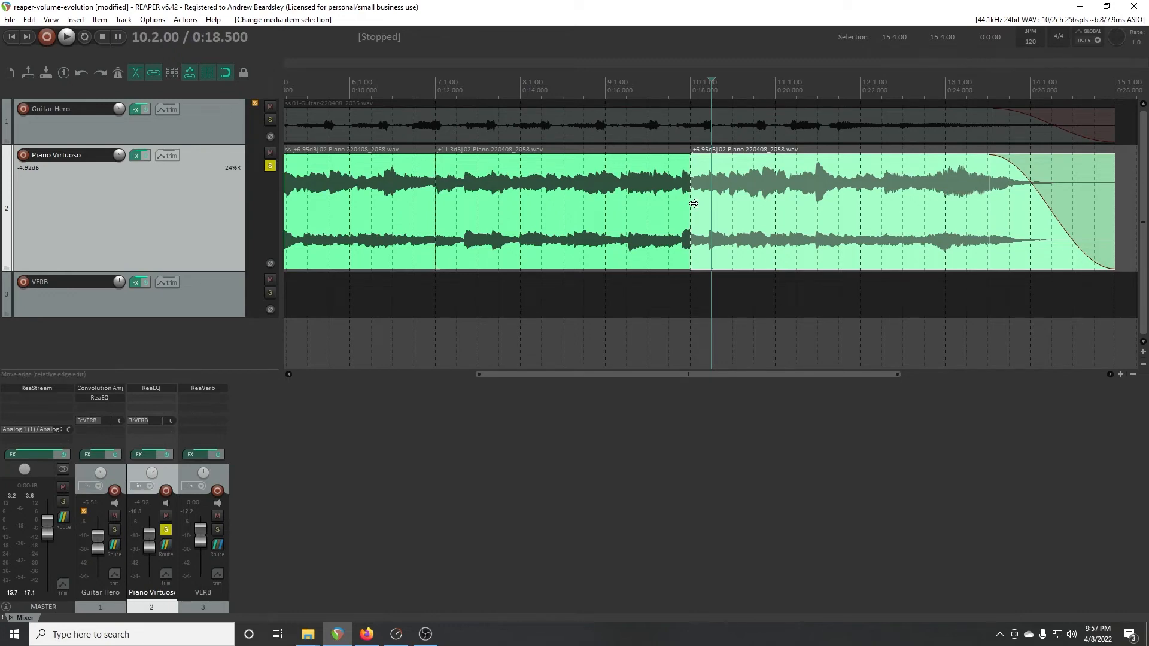
drag(694, 203, 680, 206)
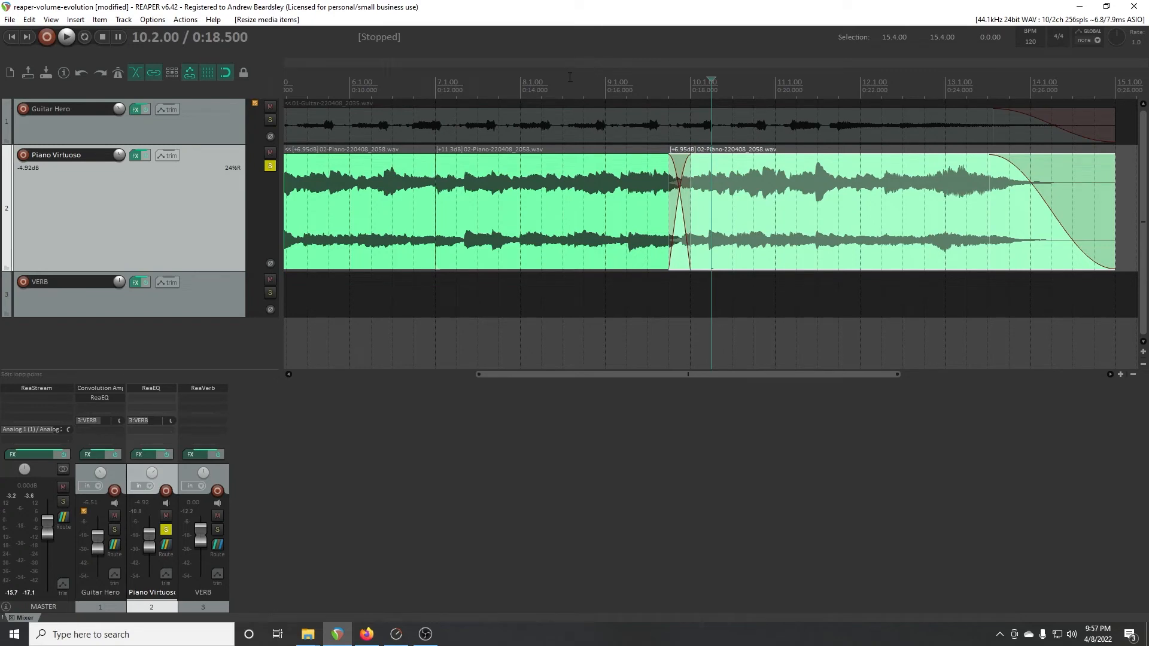
Step: Extend the start of the middle piano section back to 6.4.00 so it crossfades with the first section
drag(571, 67, 651, 65)
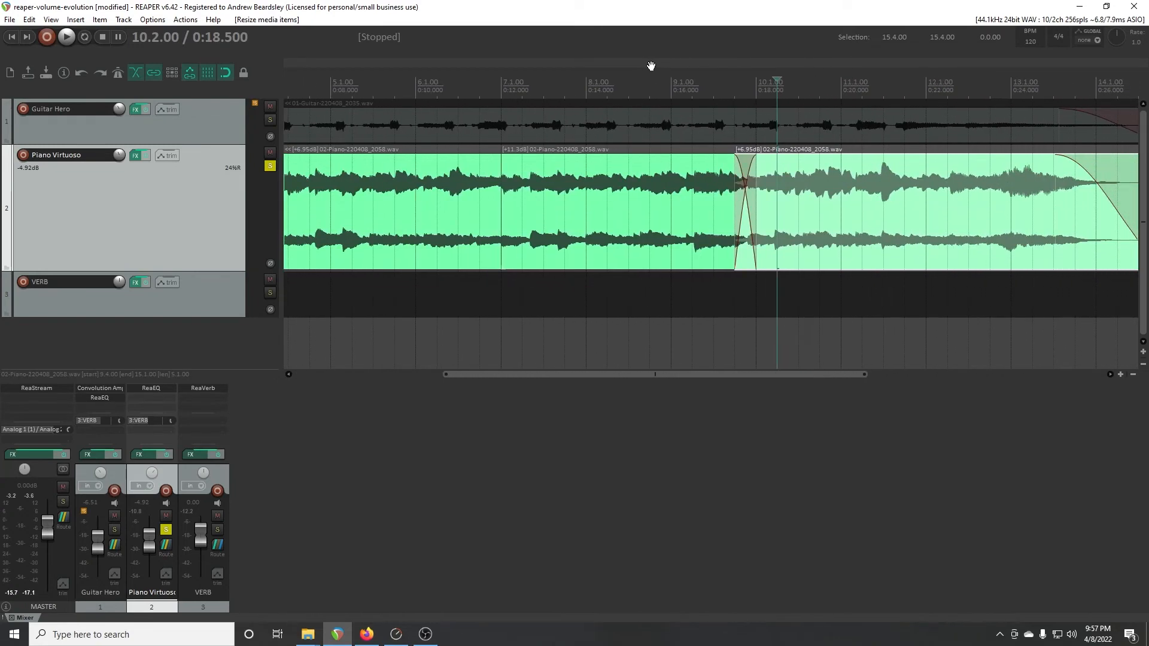
click(504, 201)
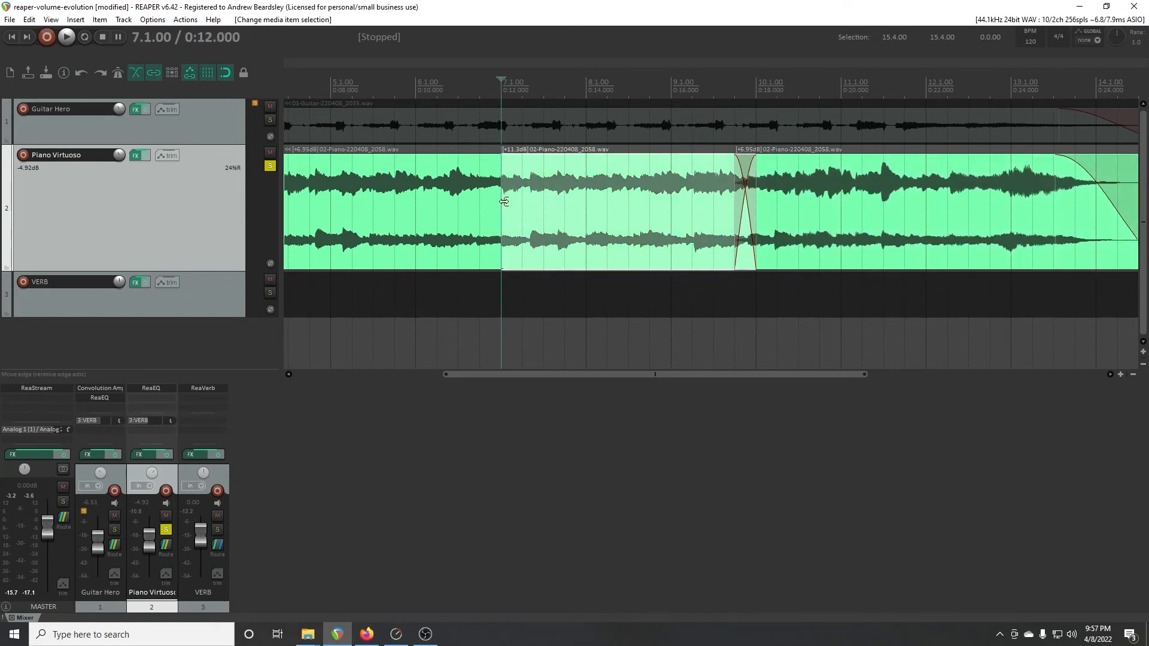
drag(504, 202, 482, 203)
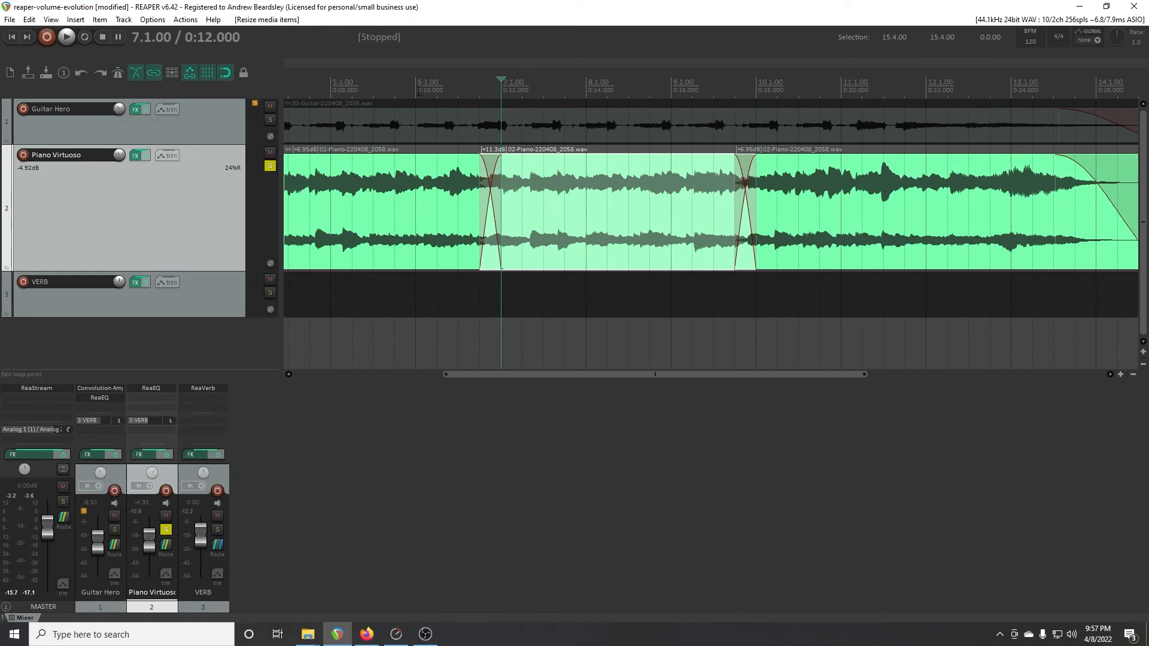
Step: Play the soloed piano track from 5.4.00 through both crossfades to check the transitions, and stop playback
click(398, 88)
key(space)
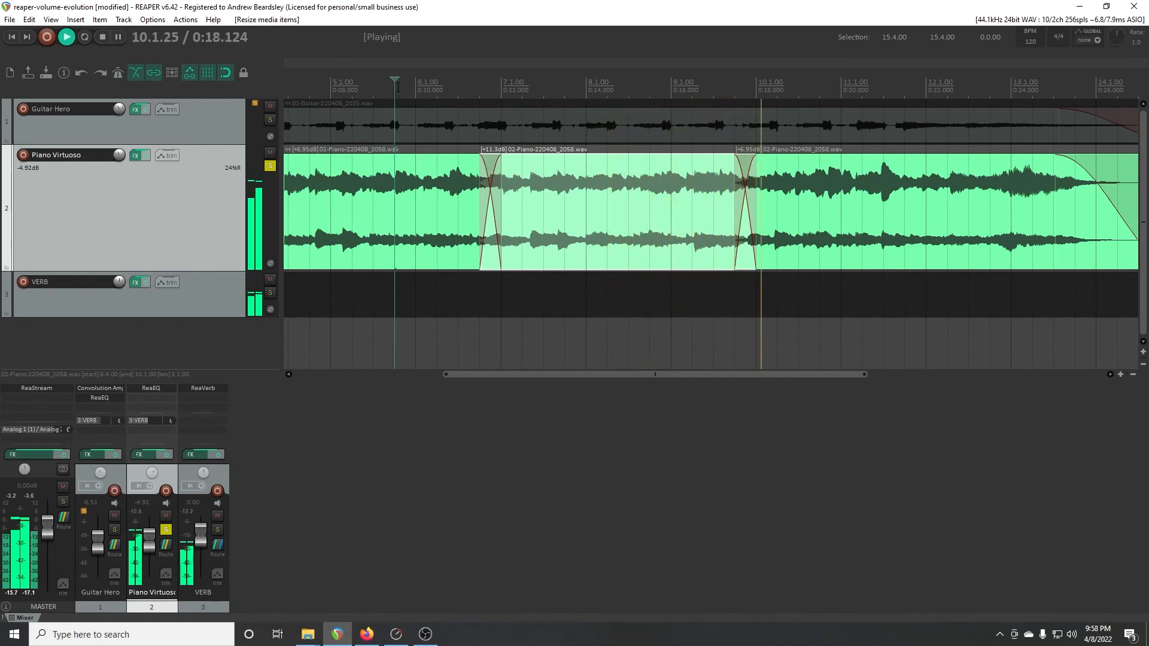
key(space)
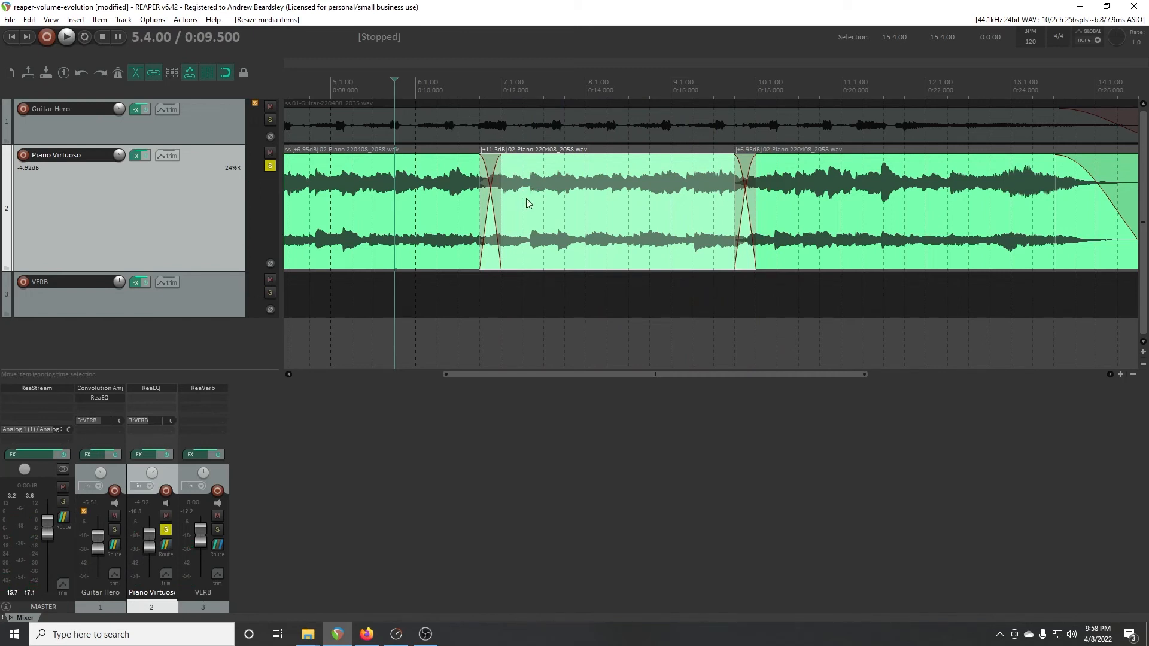
Step: Lower the Piano Virtuoso track's volume to -7.30 dB in the mixer and reselect the middle piano section
click(559, 207)
scroll(722, 271, down, 3)
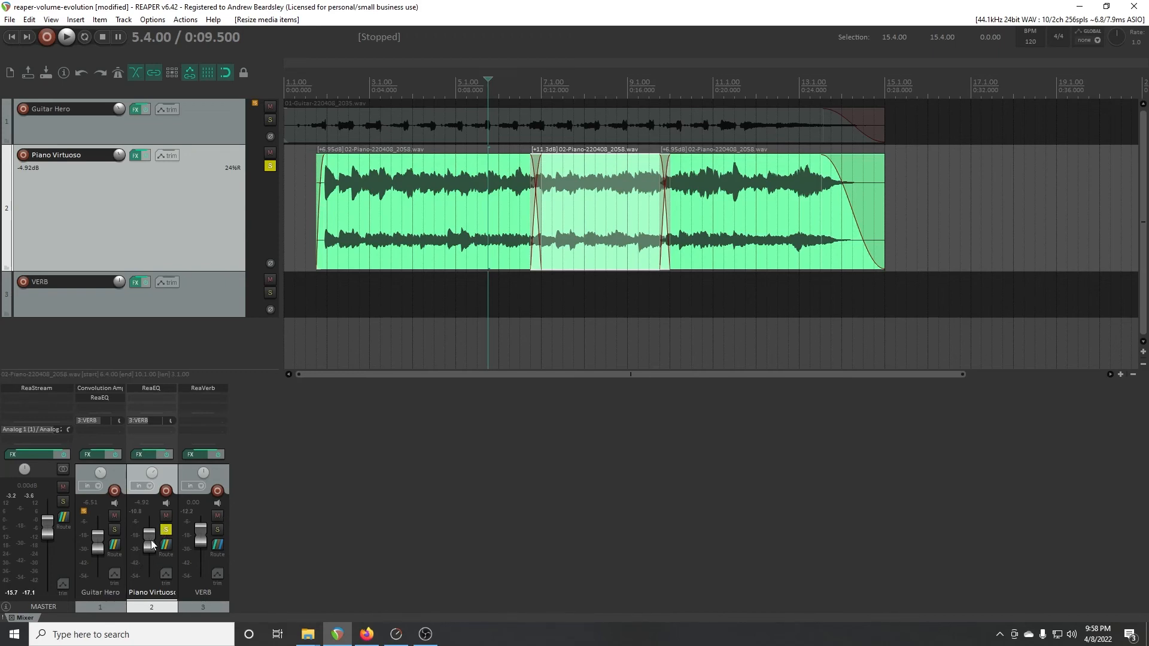
mouse_move(150, 540)
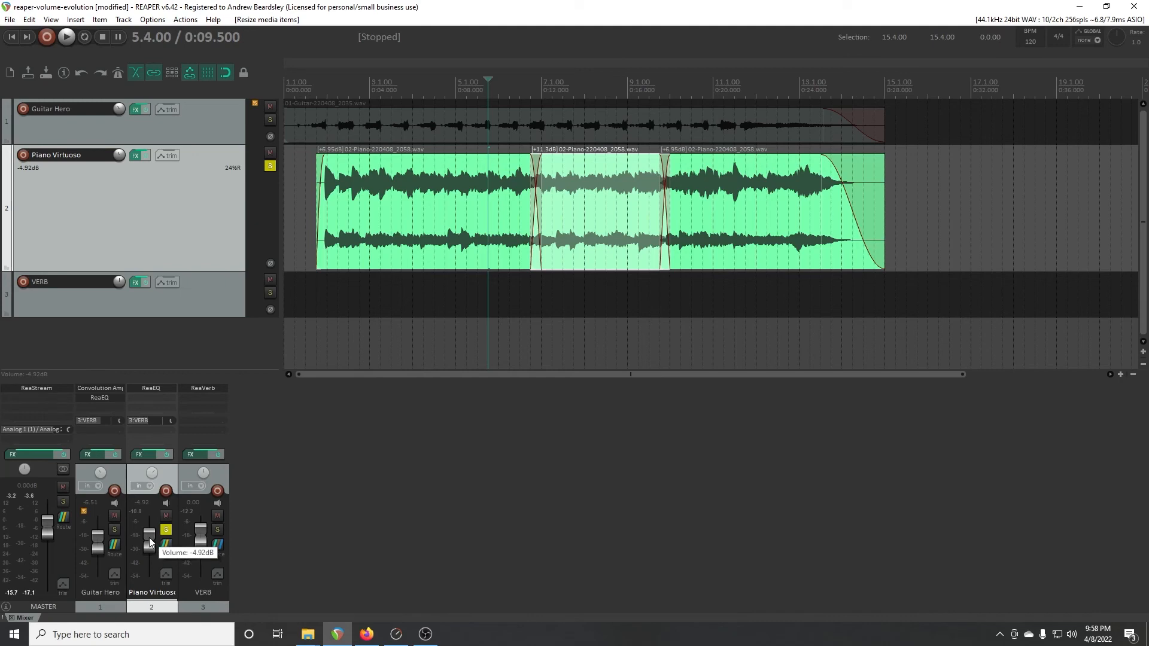
mouse_move(149, 538)
mouse_down()
mouse_move(150, 561)
mouse_move(152, 540)
mouse_up()
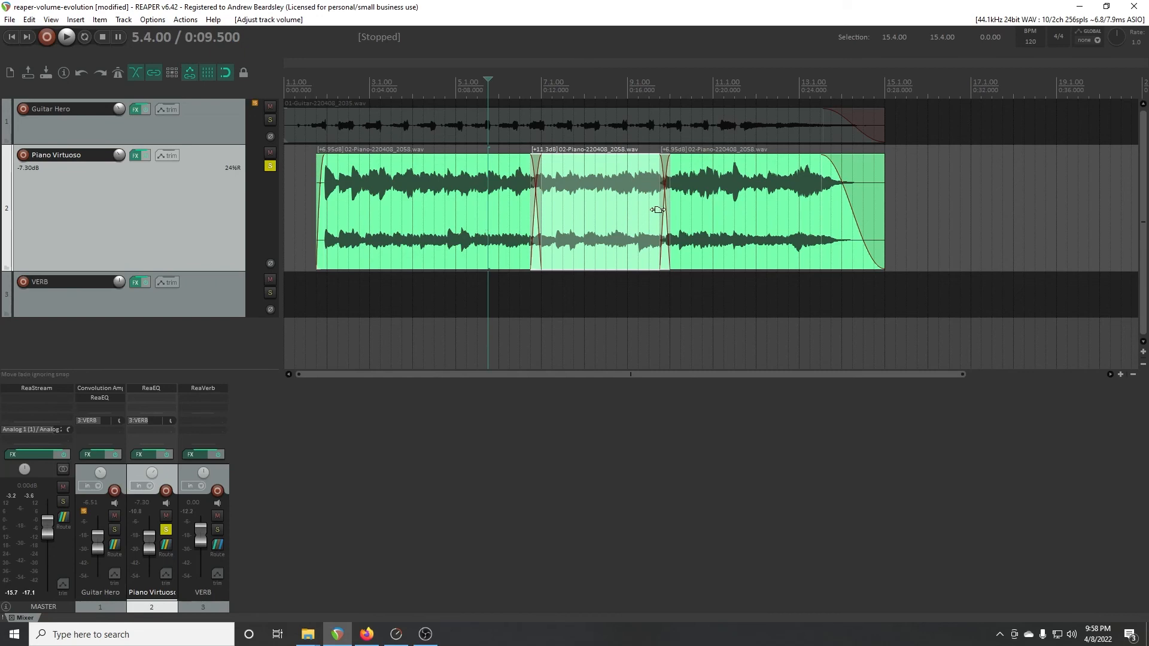
click(605, 195)
scroll(680, 238, up, 2)
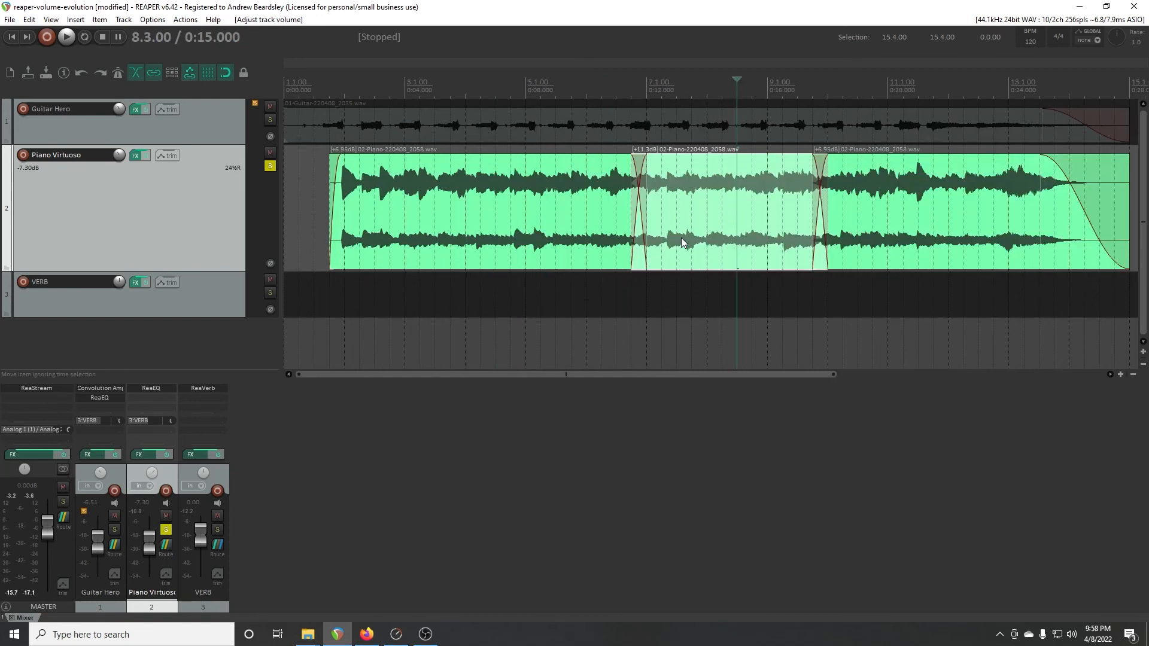